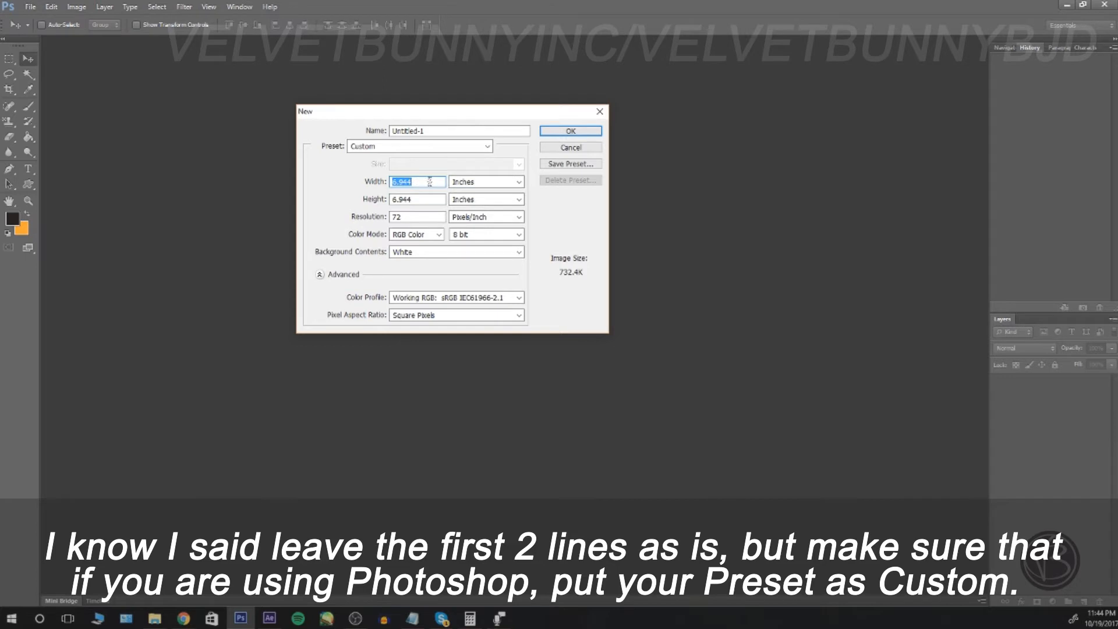
Create a new 8 by 11 inch RGB document at 300 pixels/inch, 16 bit, with a white background.
{"action": "type", "text": "8"}
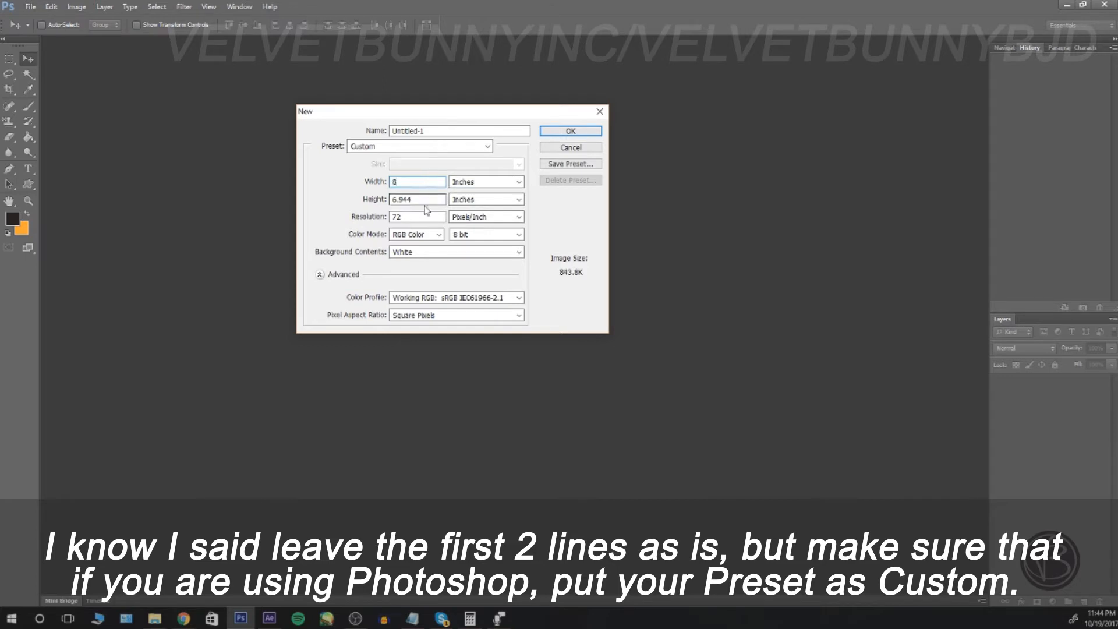
{"action": "double_click", "coordinate": [426, 200]}
{"action": "type", "text": "11"}
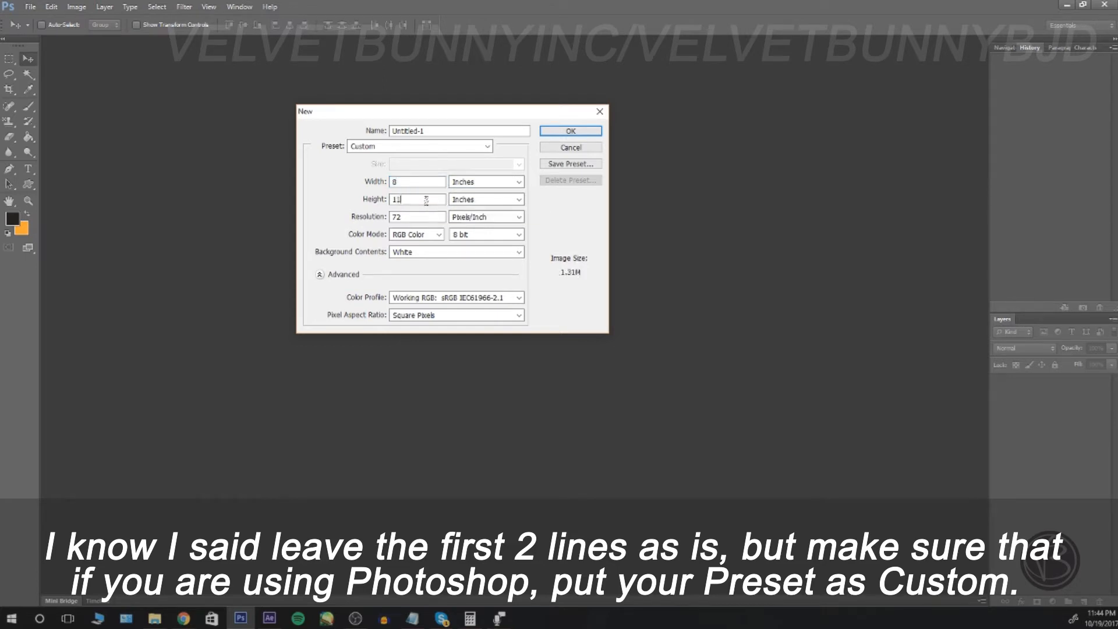
{"action": "left_click", "coordinate": [416, 218]}
{"action": "double_click", "coordinate": [416, 218]}
{"action": "type", "text": "300"}
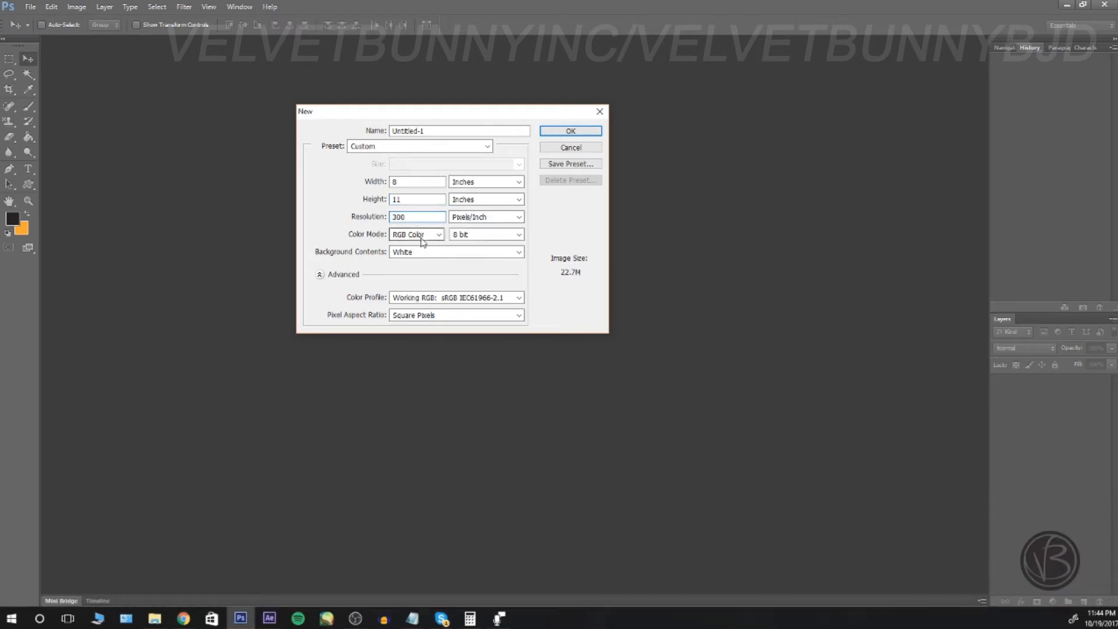
{"action": "left_click", "coordinate": [474, 236]}
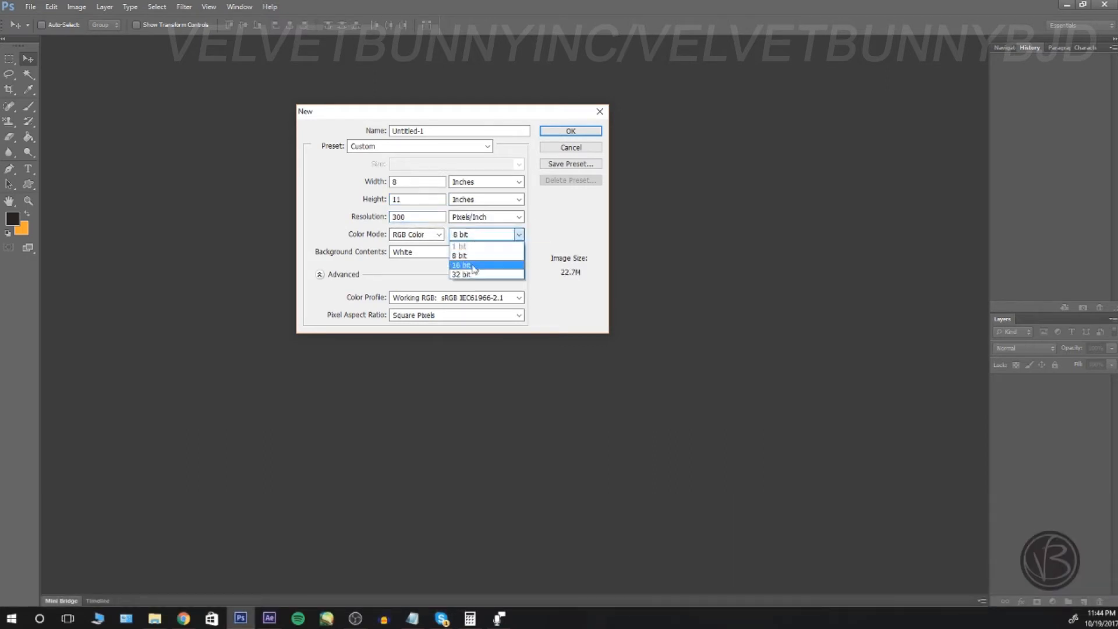
{"action": "left_click", "coordinate": [473, 266]}
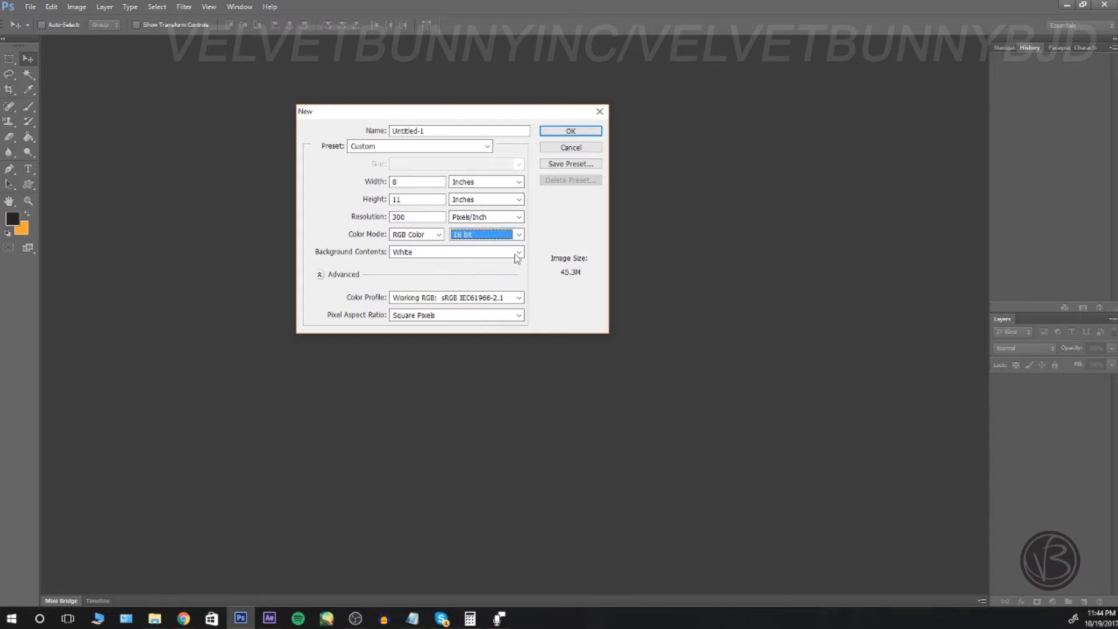
{"action": "left_click", "coordinate": [572, 132]}
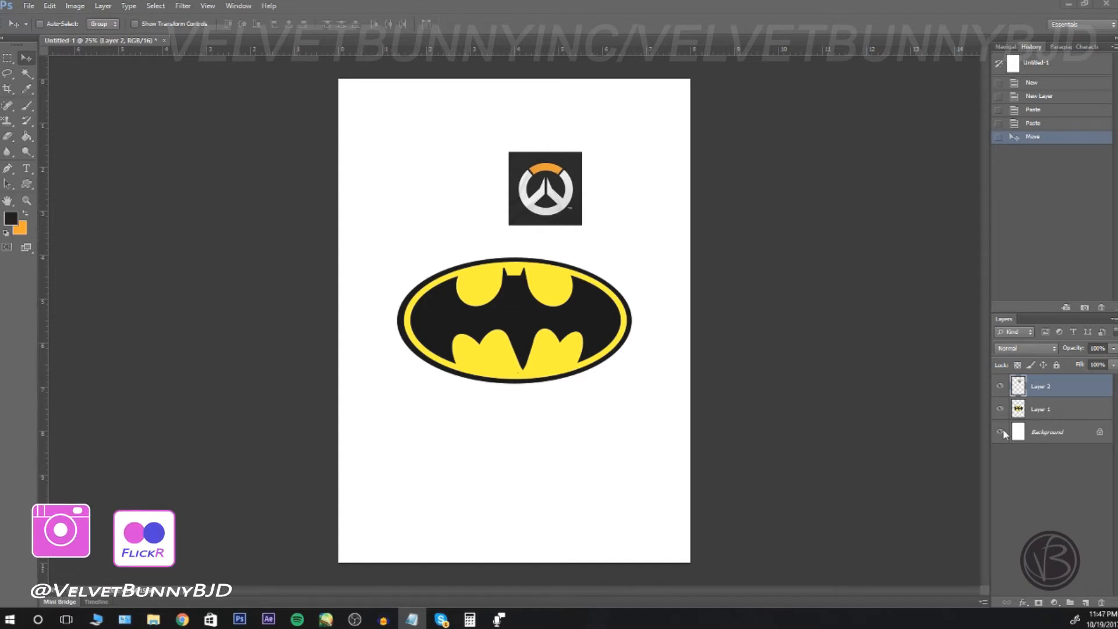
Scale the Batman logo on Layer 1 down to about 52% and move it to the page's upper-left corner.
{"action": "left_click", "coordinate": [1048, 410]}
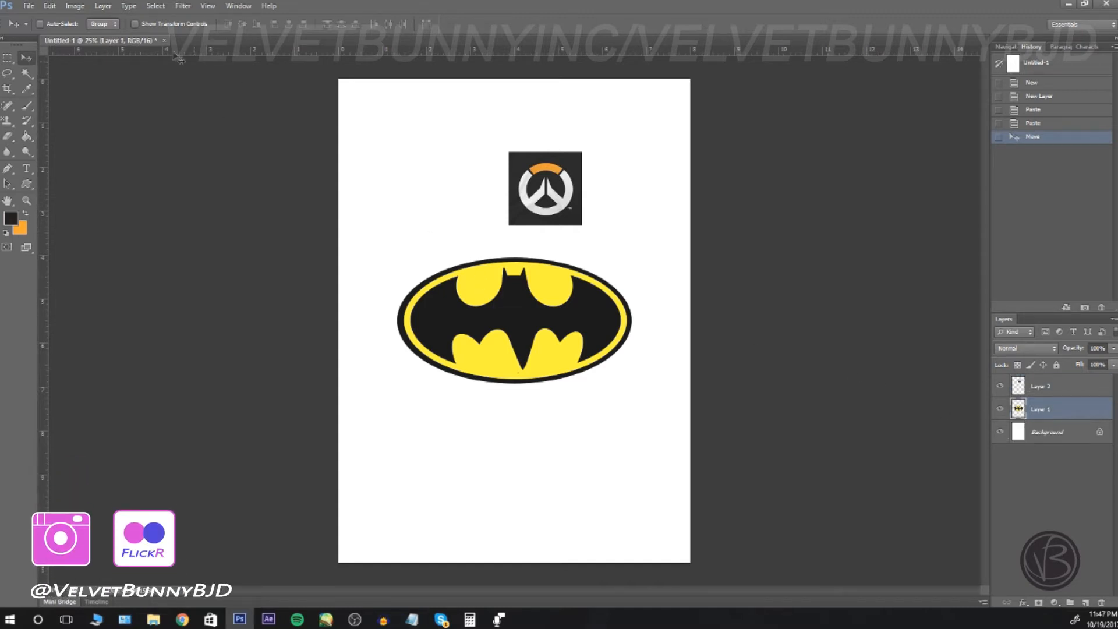
{"action": "left_click", "coordinate": [49, 7]}
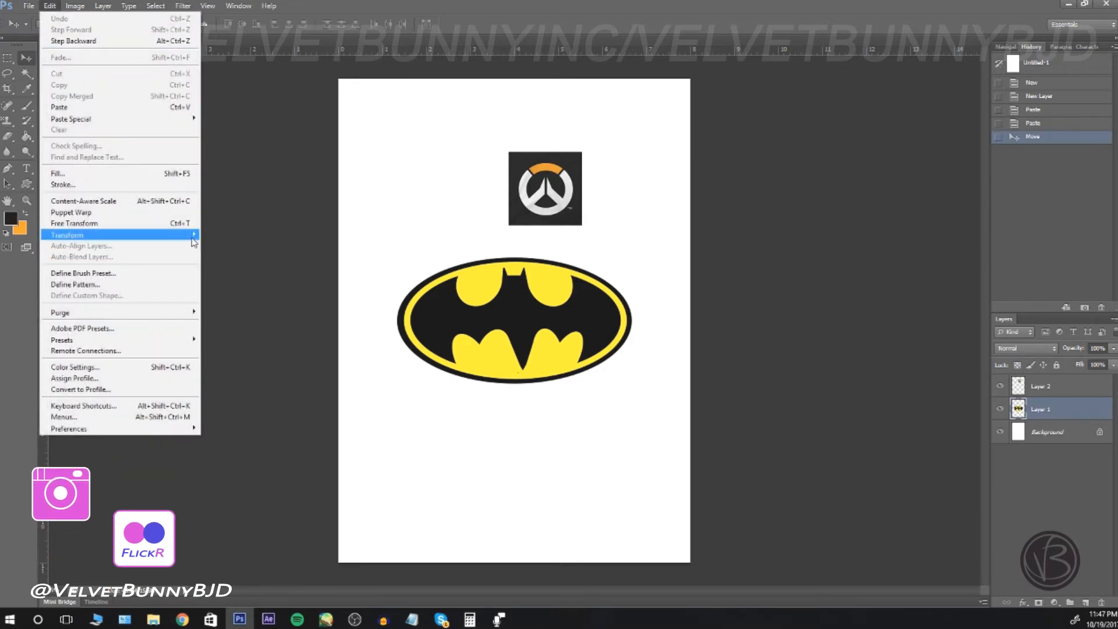
{"action": "mouse_move", "coordinate": [186, 235]}
{"action": "left_click", "coordinate": [229, 248]}
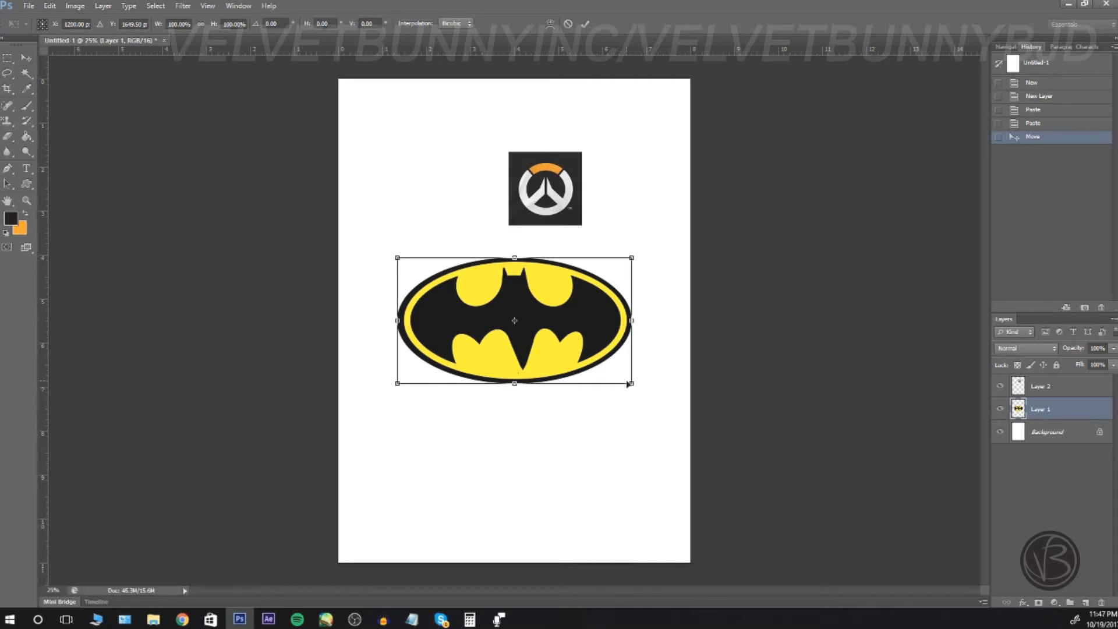
{"action": "left_click_drag", "start_coordinate": [634, 384], "coordinate": [521, 325]}
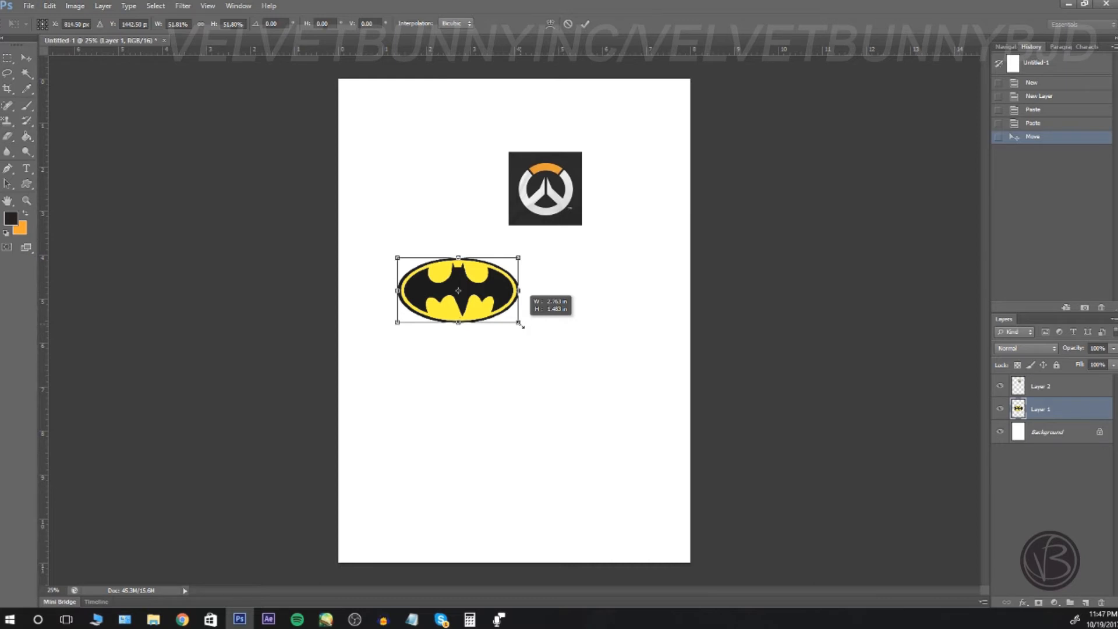
{"action": "left_click_drag", "start_coordinate": [521, 326], "coordinate": [521, 325]}
{"action": "left_click_drag", "start_coordinate": [521, 325], "coordinate": [521, 325]}
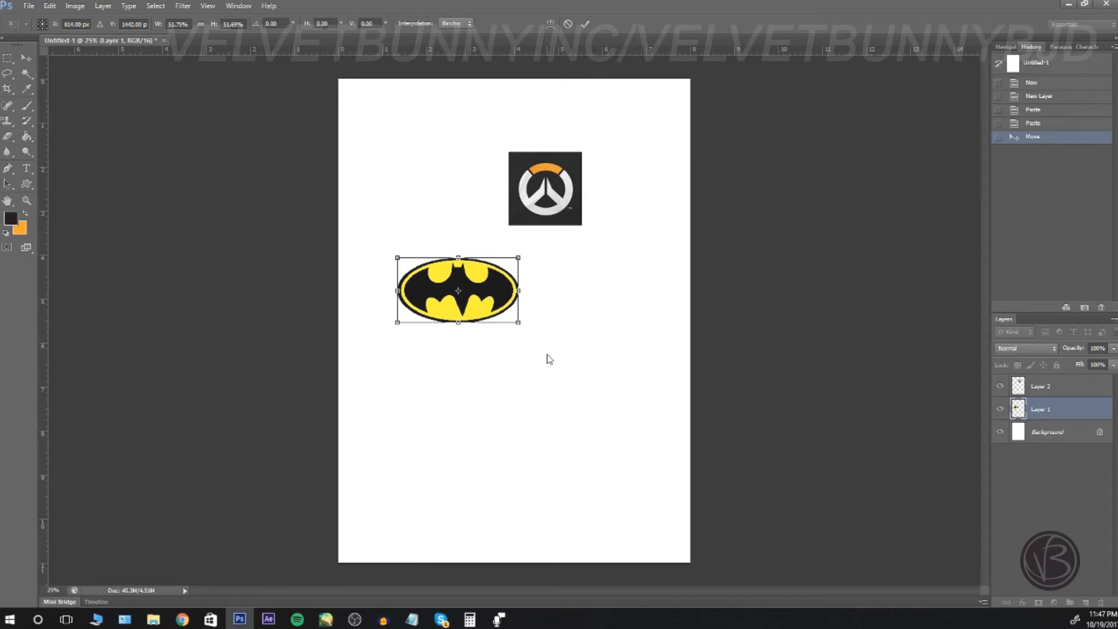
{"action": "key", "text": "Return"}
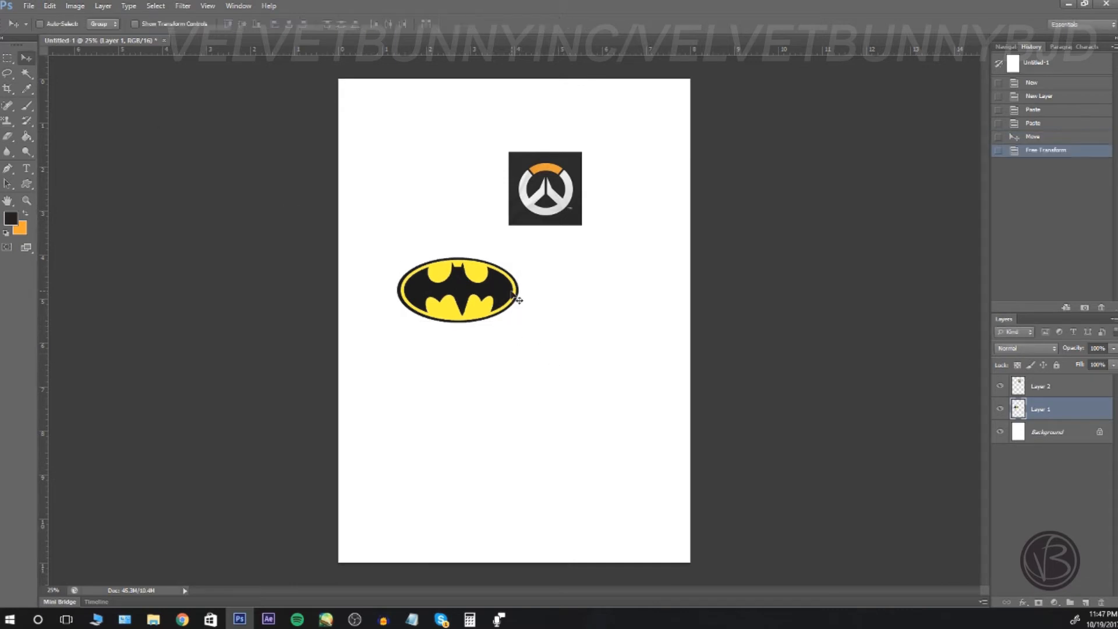
{"action": "left_click_drag", "start_coordinate": [483, 296], "coordinate": [435, 130]}
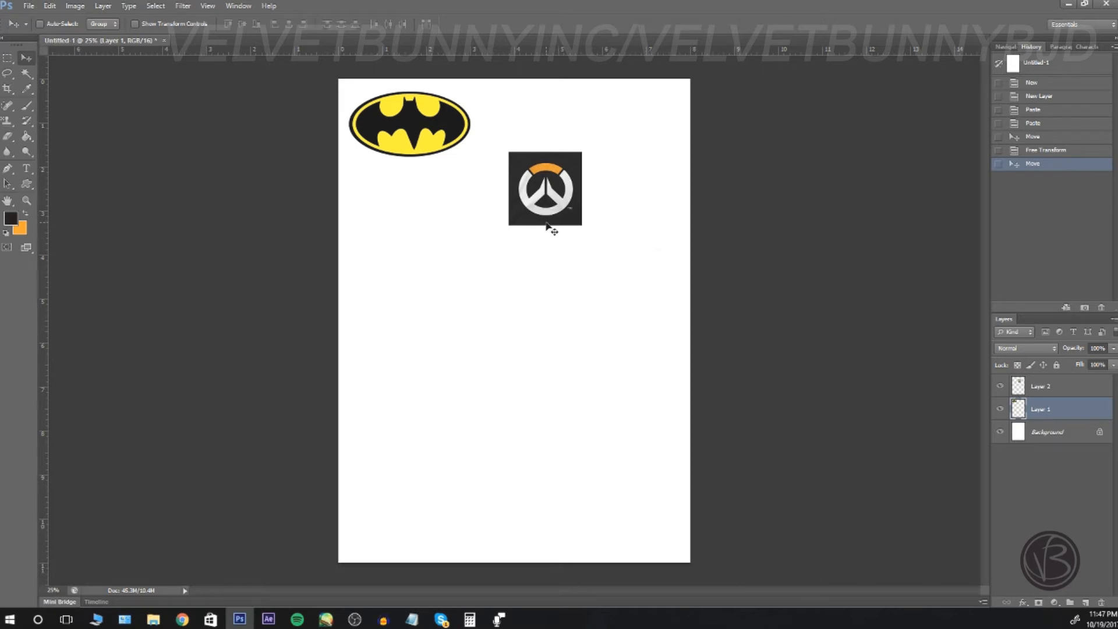
Move the Overwatch logo on Layer 2 below the Batman logo and remove its dark background using the Magic Wand.
{"action": "left_click", "coordinate": [1024, 387]}
{"action": "left_click_drag", "start_coordinate": [530, 207], "coordinate": [476, 270]}
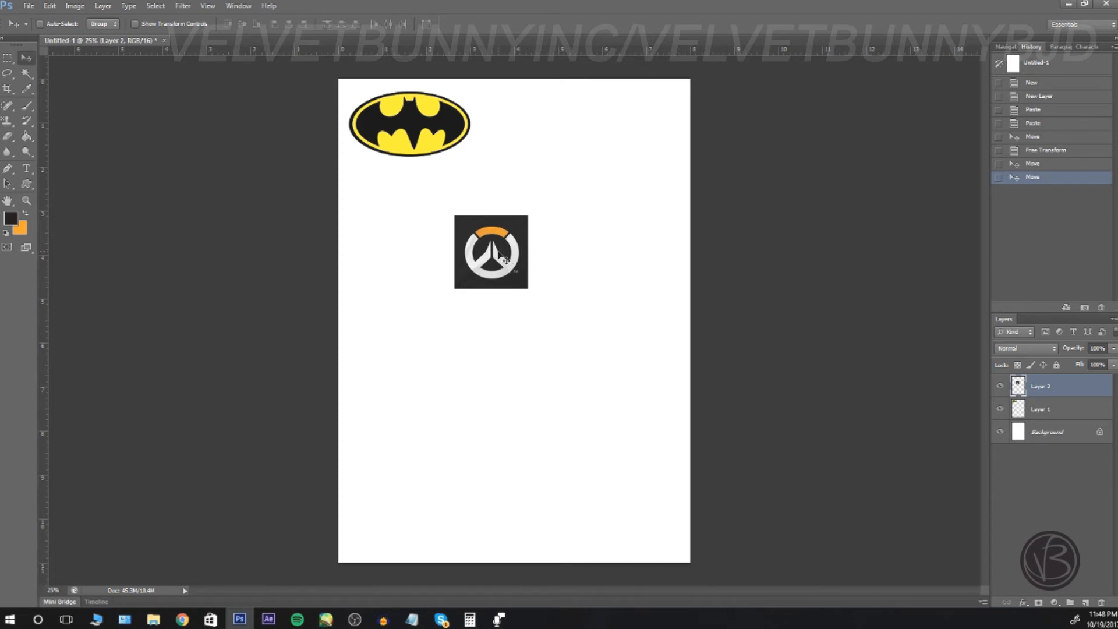
{"action": "left_click", "coordinate": [26, 74]}
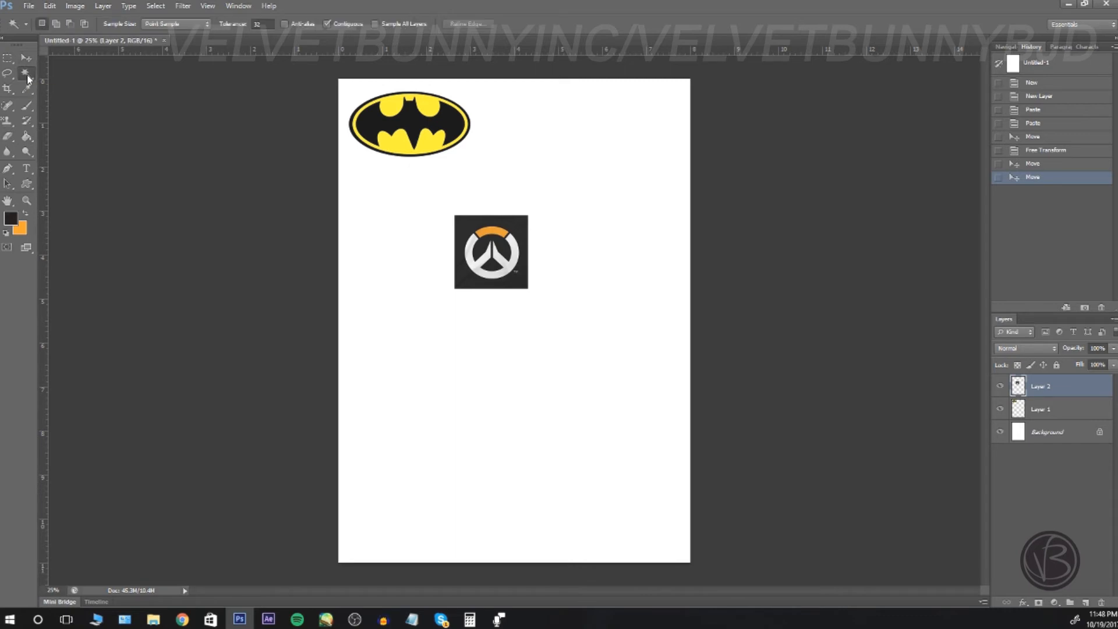
{"action": "left_click", "coordinate": [521, 231]}
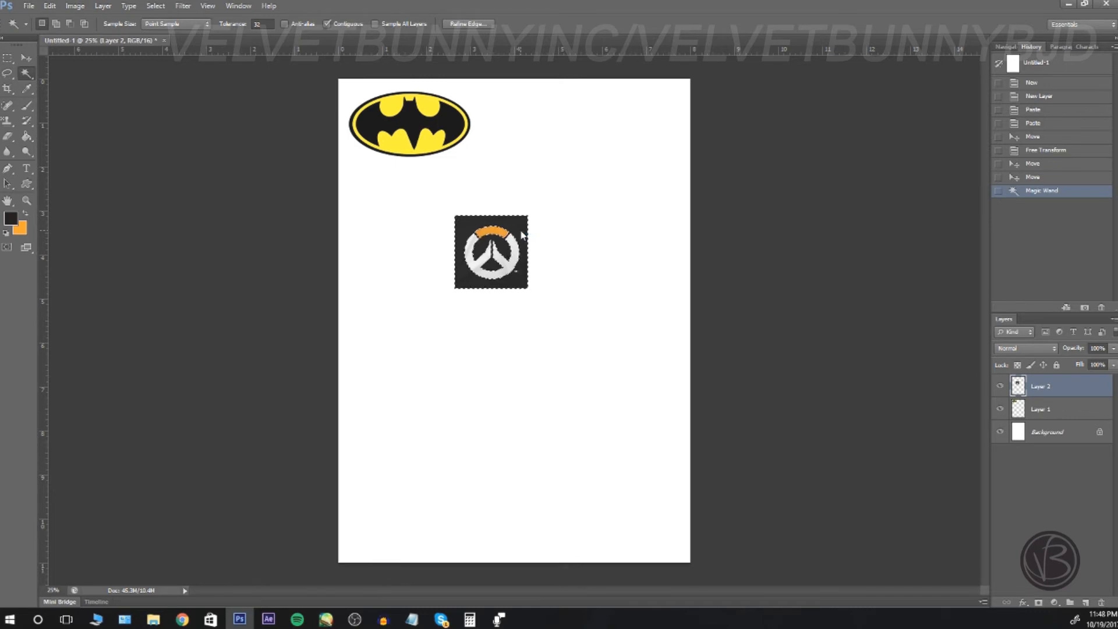
{"action": "key", "text": "Delete"}
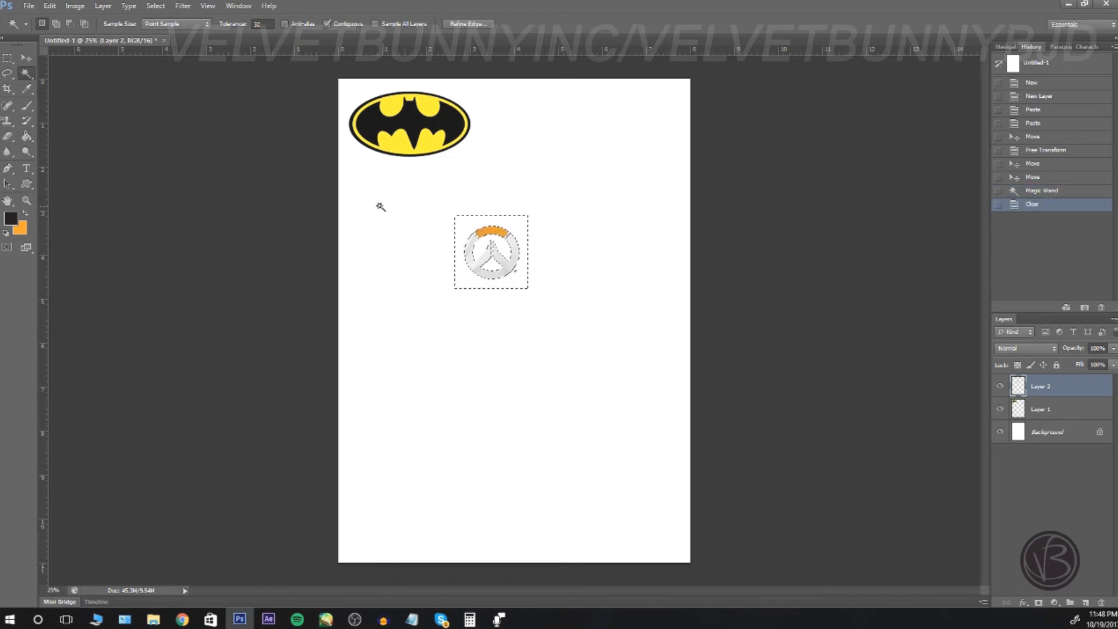
{"action": "key", "text": "ctrl+d"}
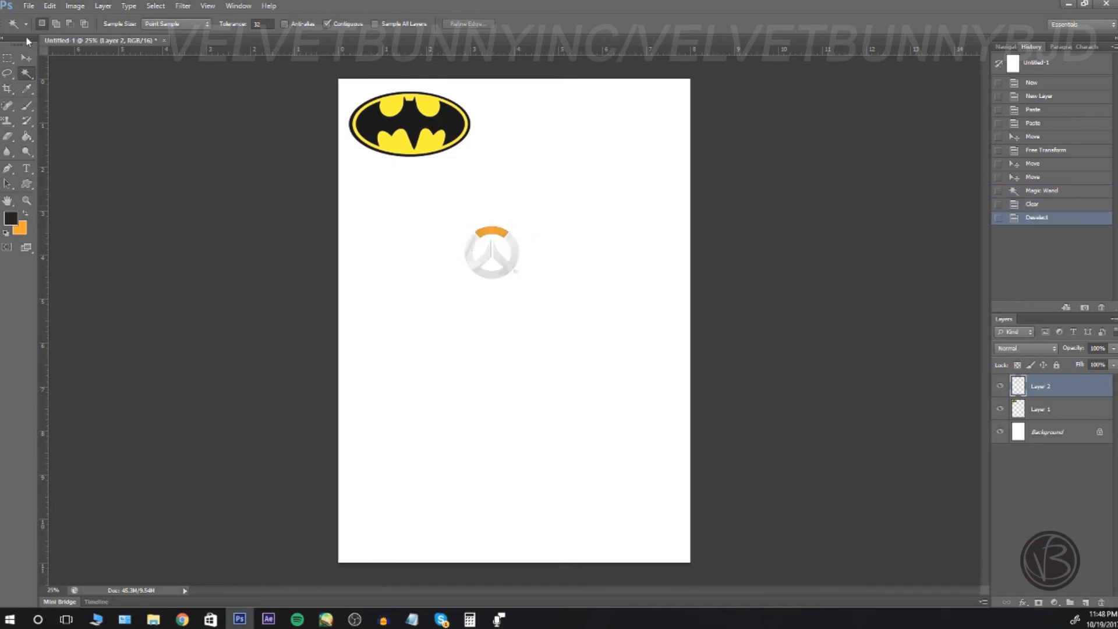
Move the Overwatch logo beside the Batman logo at the page's upper edge and erase its small trademark mark.
{"action": "left_click", "coordinate": [28, 56]}
{"action": "left_click_drag", "start_coordinate": [495, 265], "coordinate": [511, 142]}
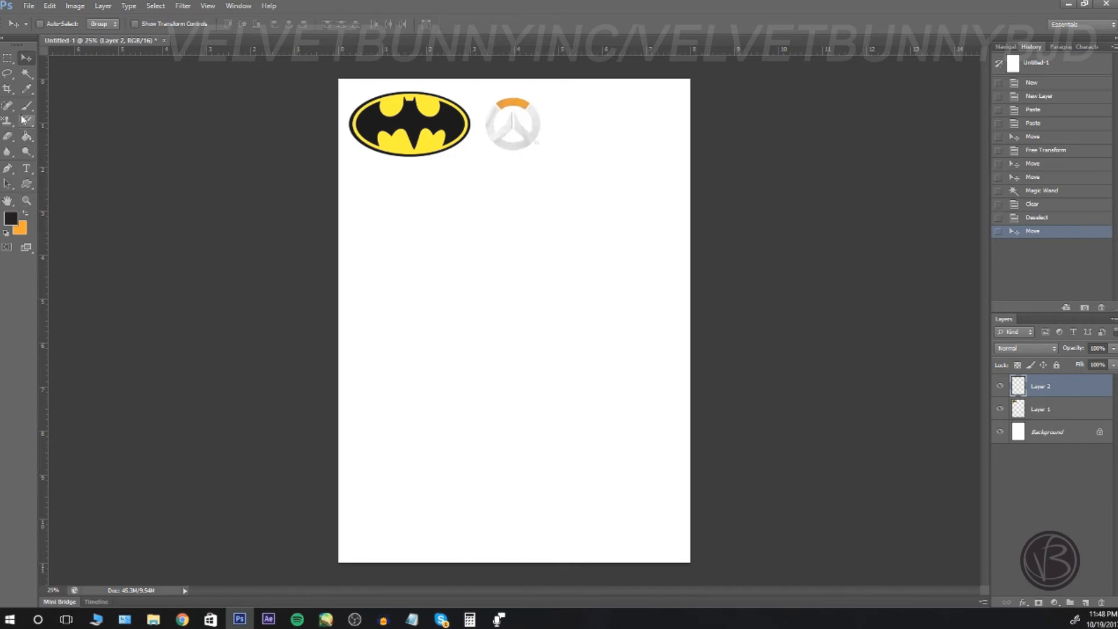
{"action": "left_click", "coordinate": [8, 136]}
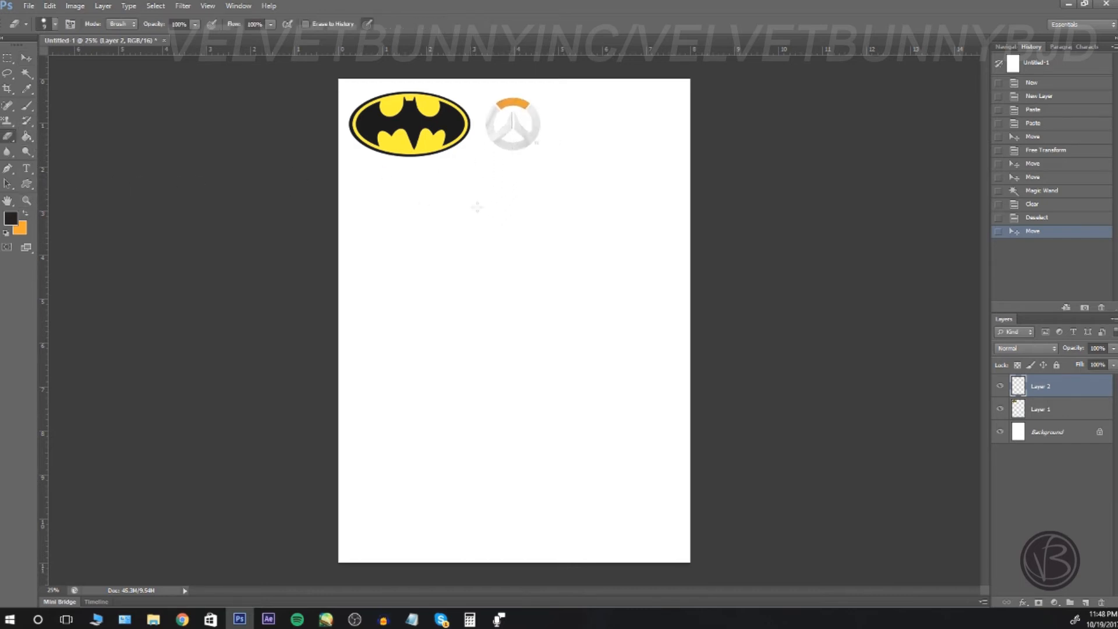
{"action": "left_click", "coordinate": [527, 149]}
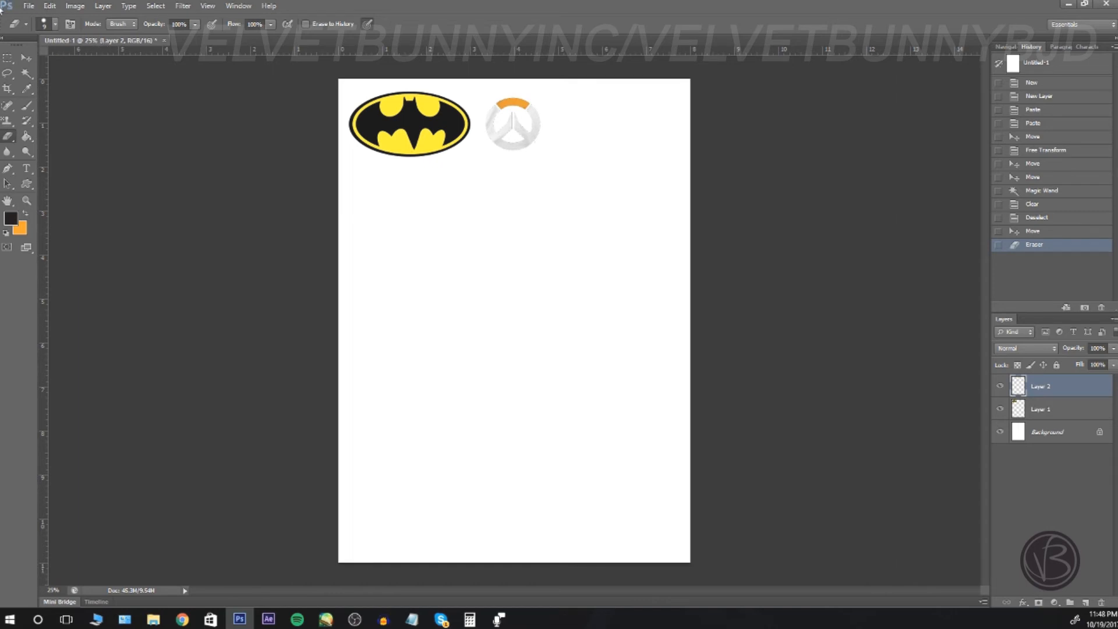
Scale the Overwatch logo up to about 148%, keeping its proportions.
{"action": "left_click", "coordinate": [50, 6]}
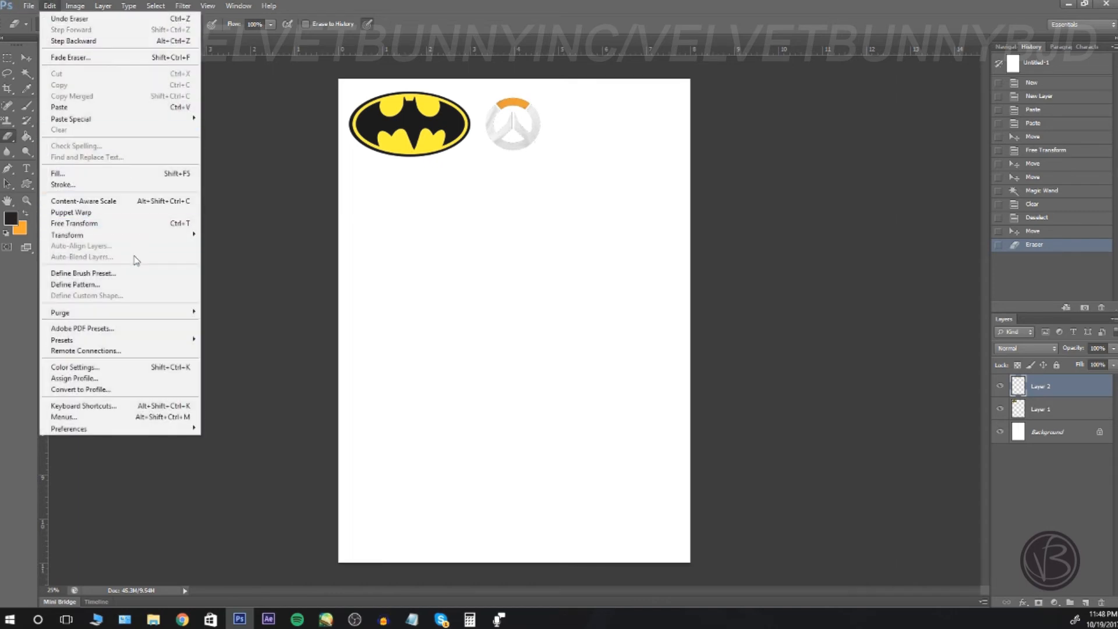
{"action": "mouse_move", "coordinate": [166, 236]}
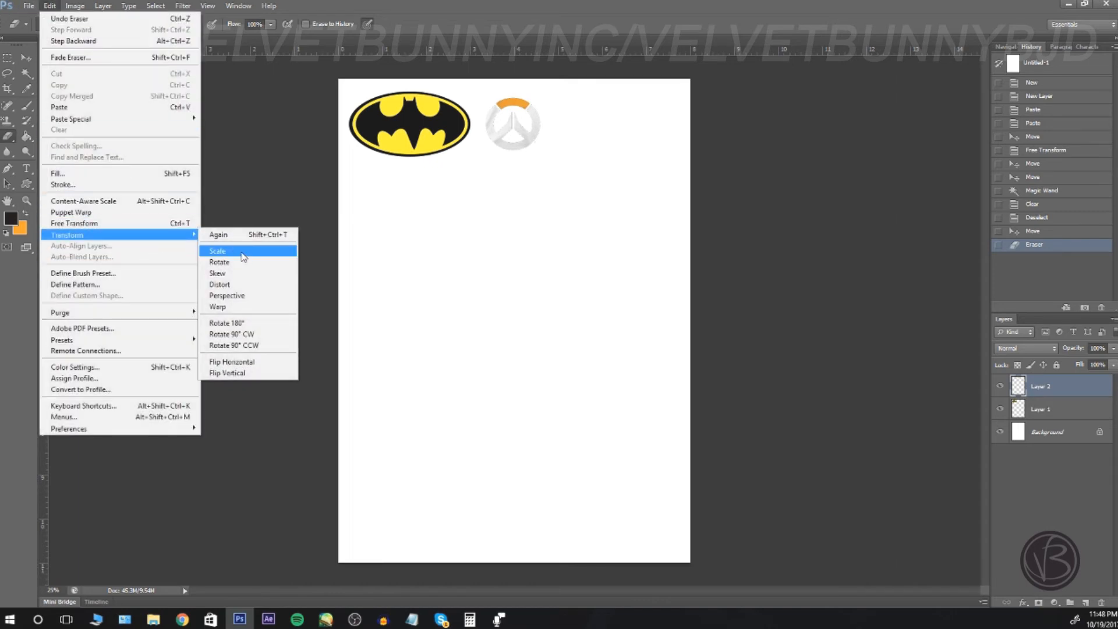
{"action": "left_click", "coordinate": [243, 257]}
{"action": "left_click_drag", "start_coordinate": [541, 154], "coordinate": [560, 186]}
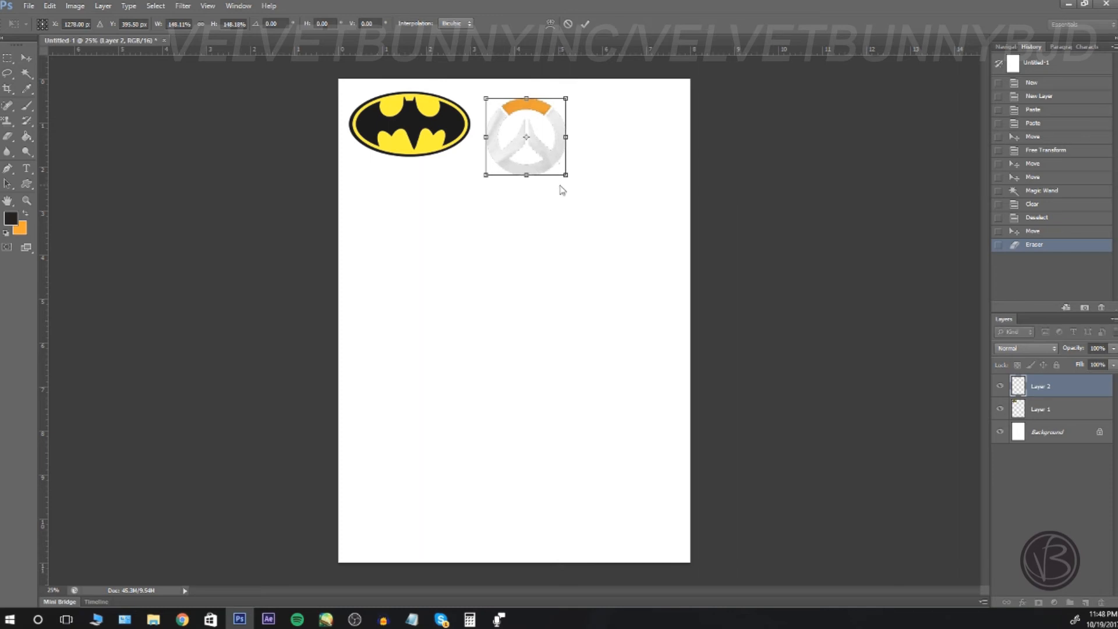
{"action": "key", "text": "Return"}
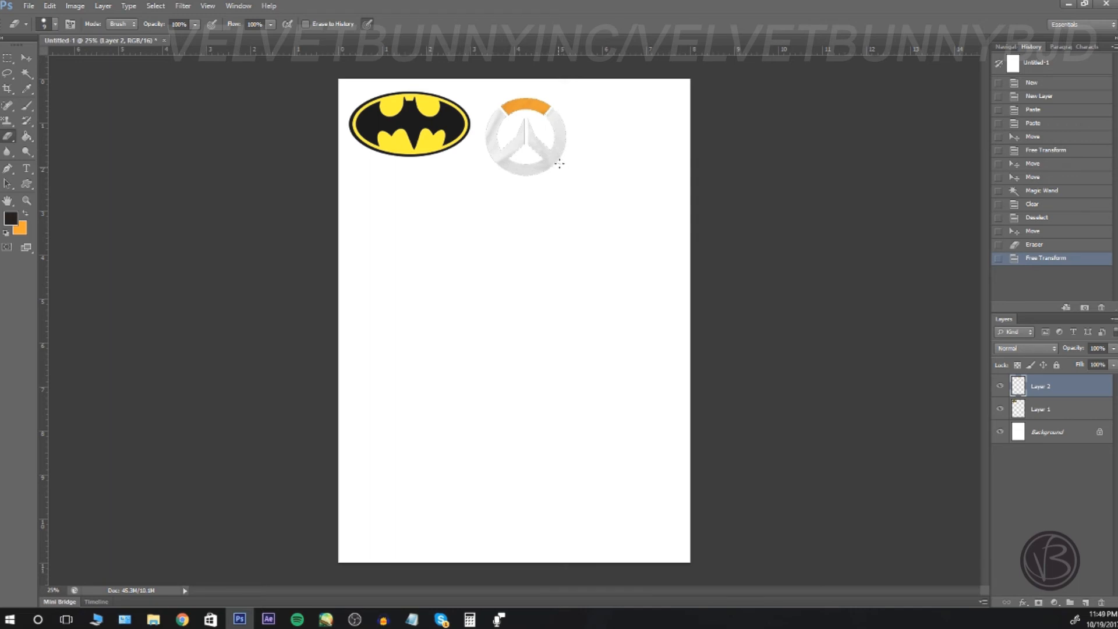
Touch up the Overwatch logo's lower-right edge with the Eraser and nudge the logo slightly upward.
{"action": "left_click", "coordinate": [555, 169]}
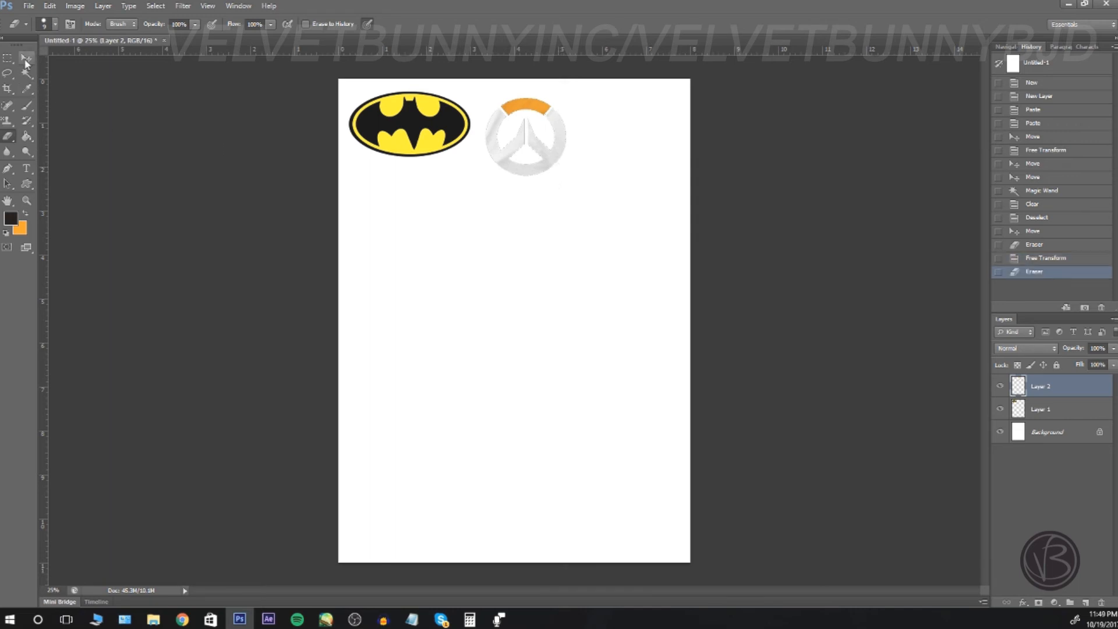
{"action": "key", "text": "v"}
{"action": "left_click_drag", "start_coordinate": [537, 168], "coordinate": [535, 163]}
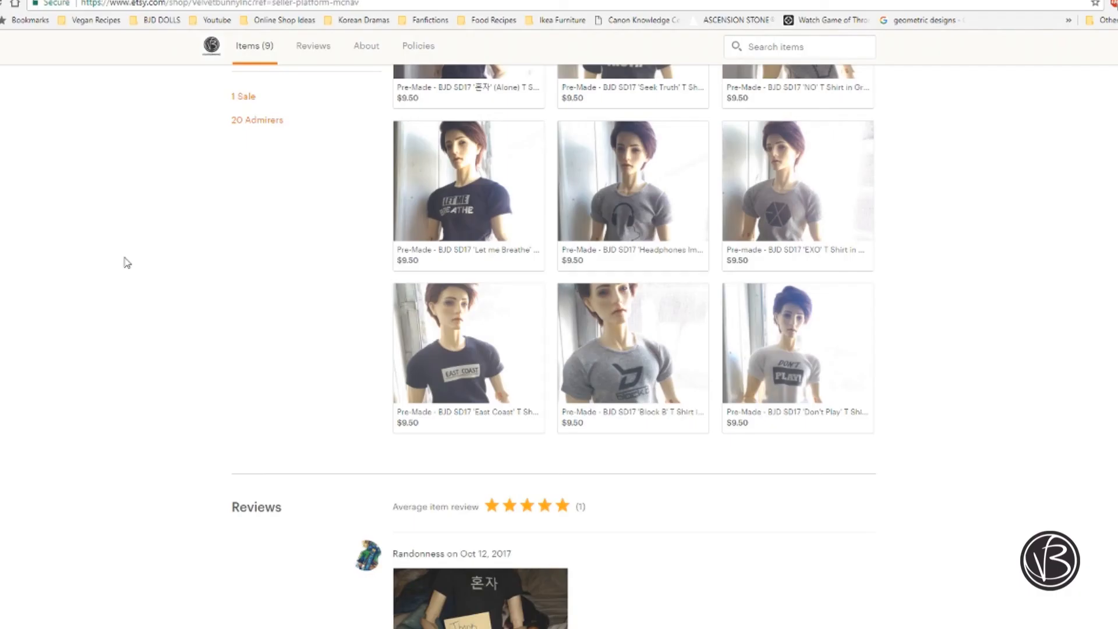
Switch to the browser and look through the VelvetbunnyInc Etsy shop's header, T-shirt listings and reviews.
{"action": "scroll", "coordinate": [125, 261], "scroll_direction": "down", "scroll_amount": 5}
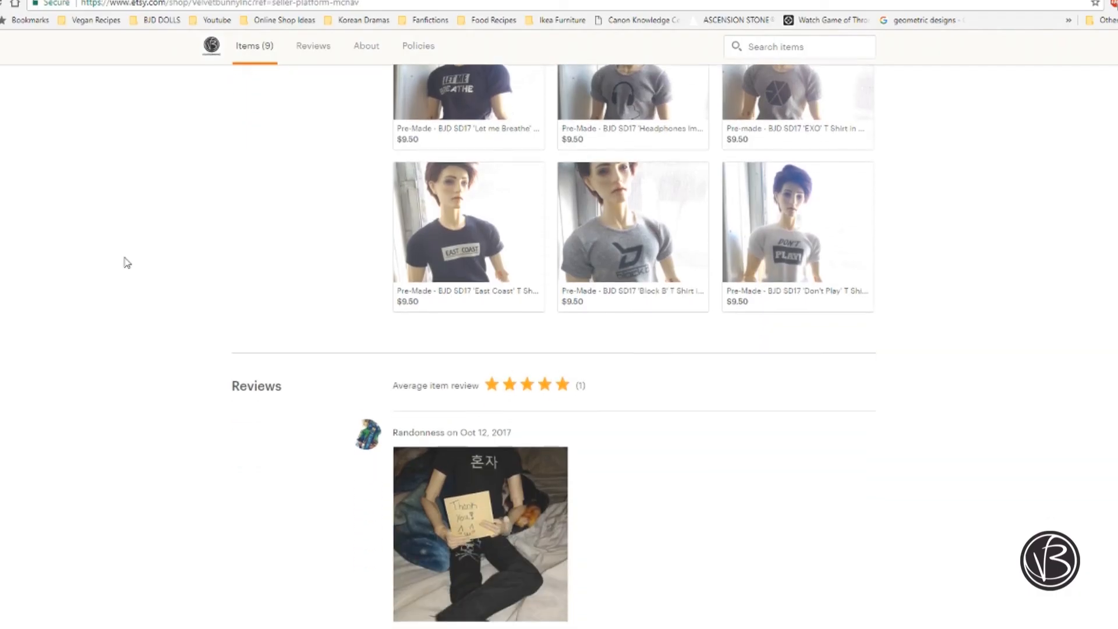
{"action": "scroll", "coordinate": [127, 262], "scroll_direction": "down", "scroll_amount": 4}
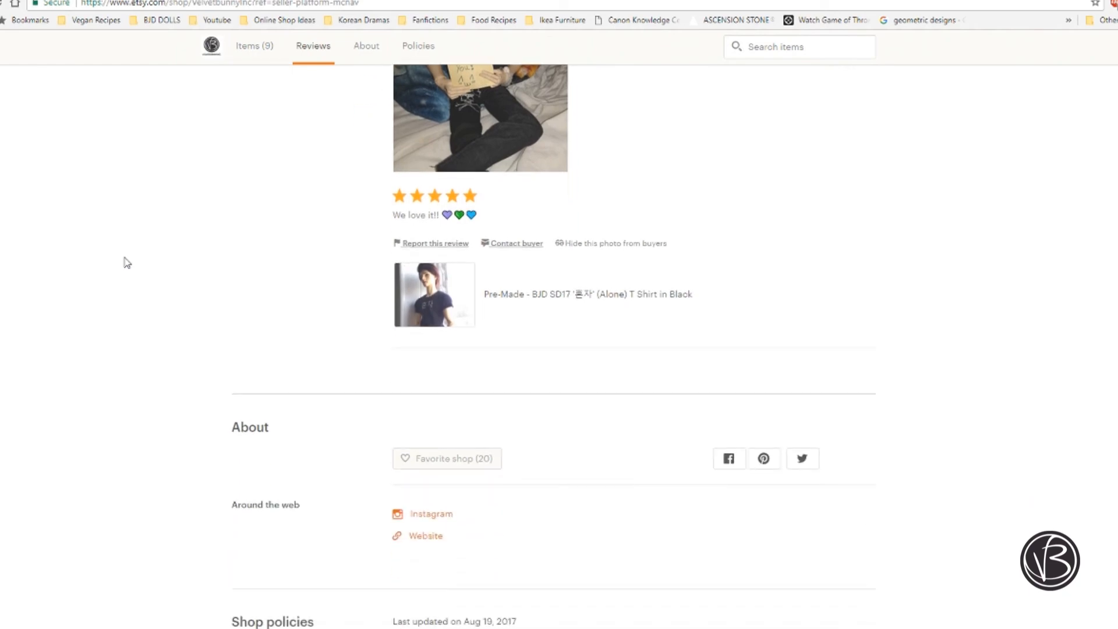
{"action": "scroll", "coordinate": [127, 262], "scroll_direction": "up", "scroll_amount": 5}
{"action": "scroll", "coordinate": [127, 263], "scroll_direction": "up", "scroll_amount": 10}
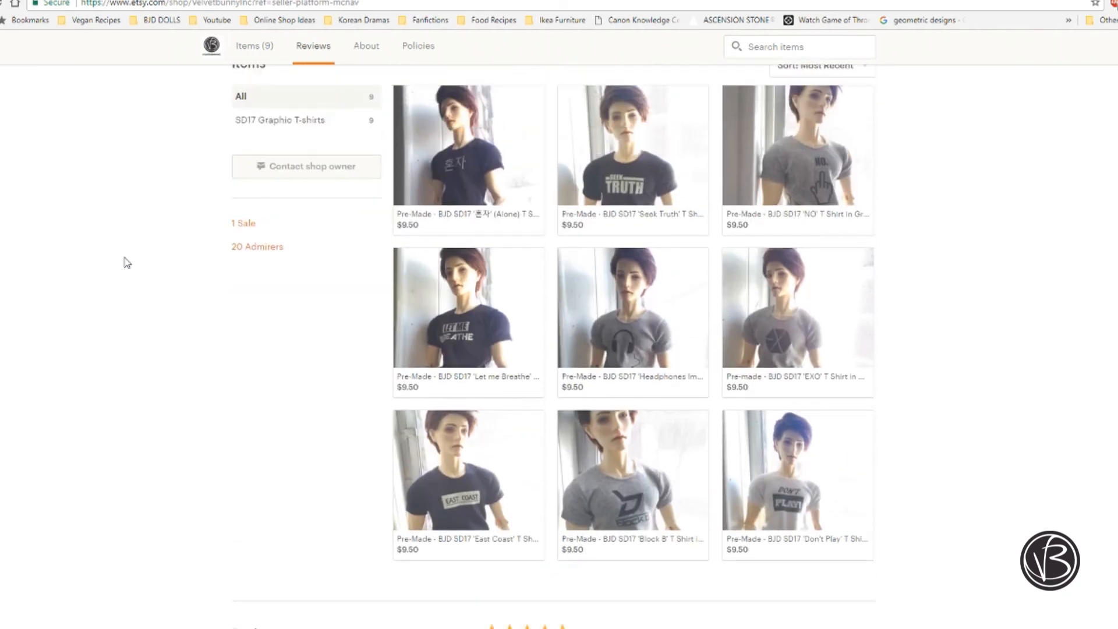
{"action": "scroll", "coordinate": [127, 262], "scroll_direction": "up", "scroll_amount": 3}
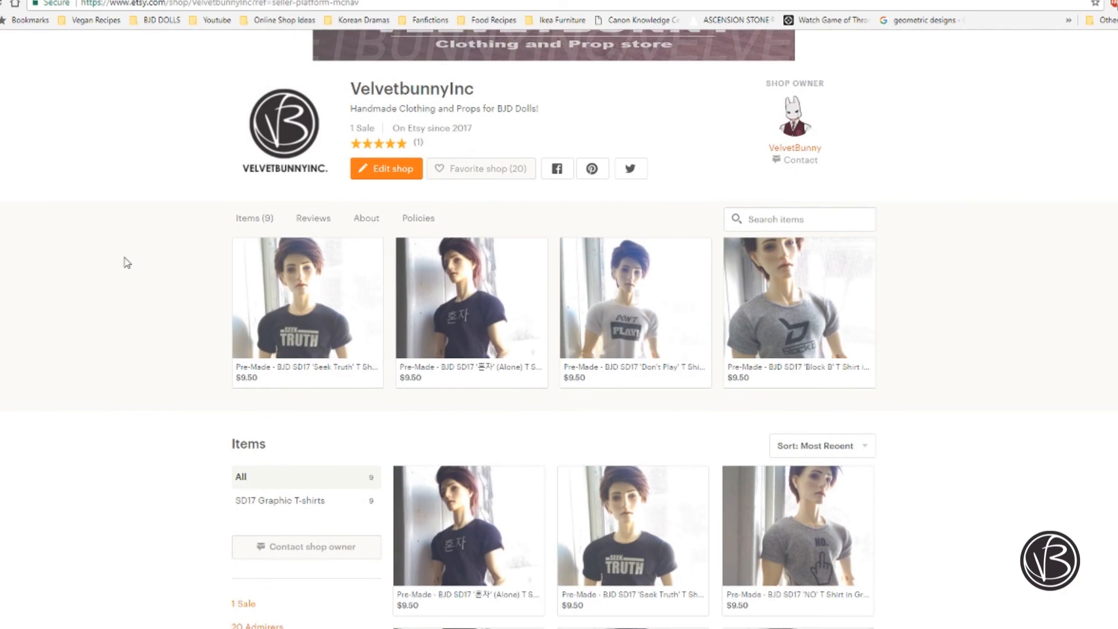
{"action": "scroll", "coordinate": [126, 263], "scroll_direction": "up", "scroll_amount": 1}
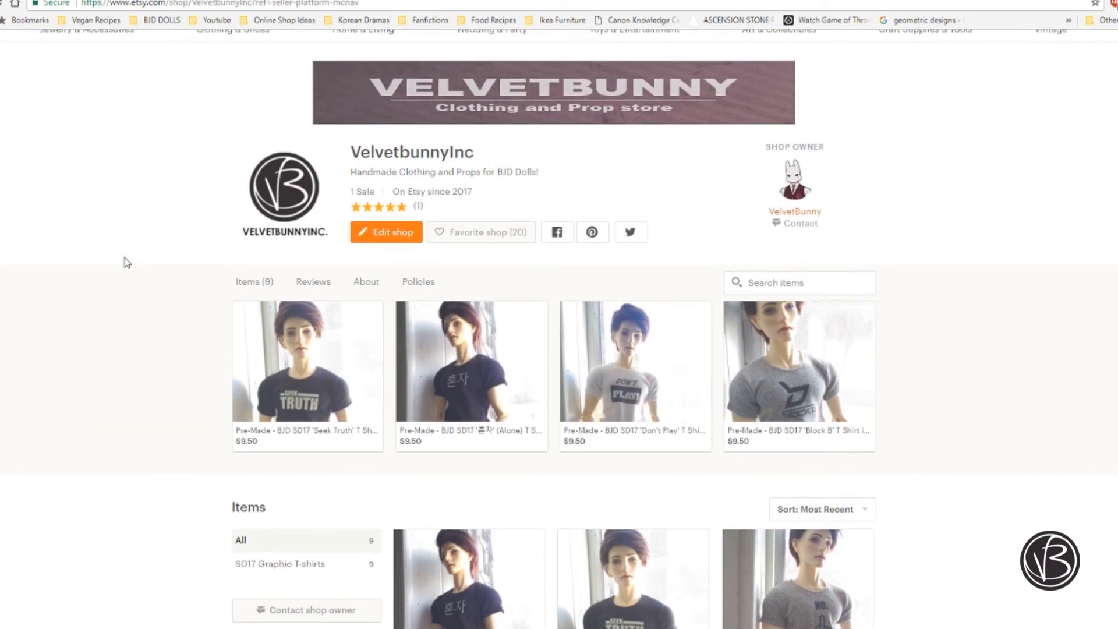
{"action": "scroll", "coordinate": [140, 261], "scroll_direction": "up", "scroll_amount": 1}
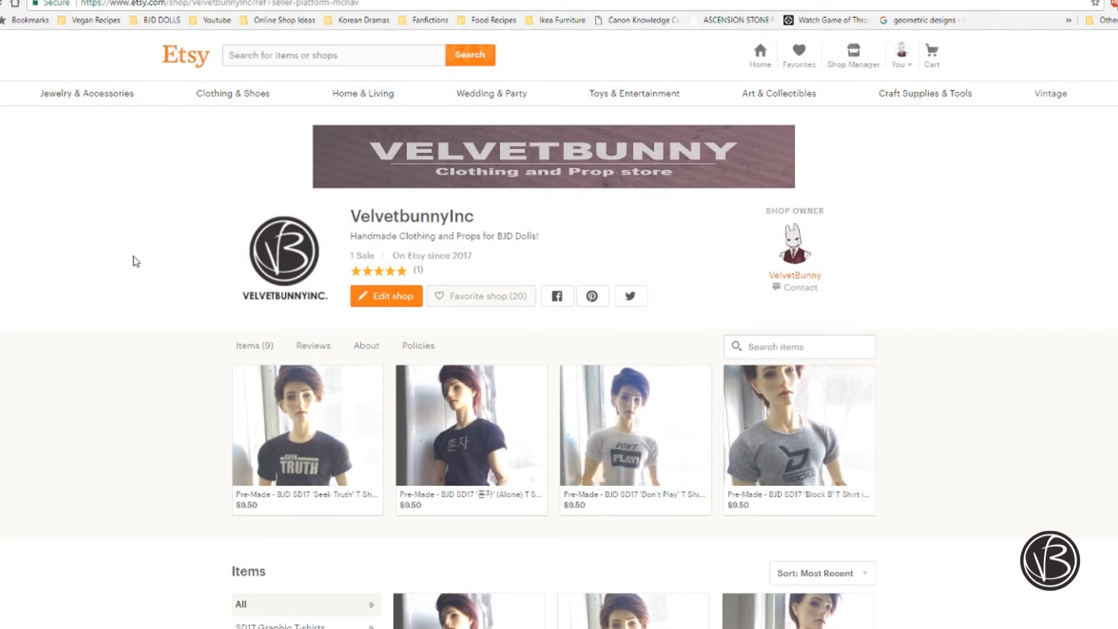
{"action": "scroll", "coordinate": [134, 260], "scroll_direction": "down", "scroll_amount": 3}
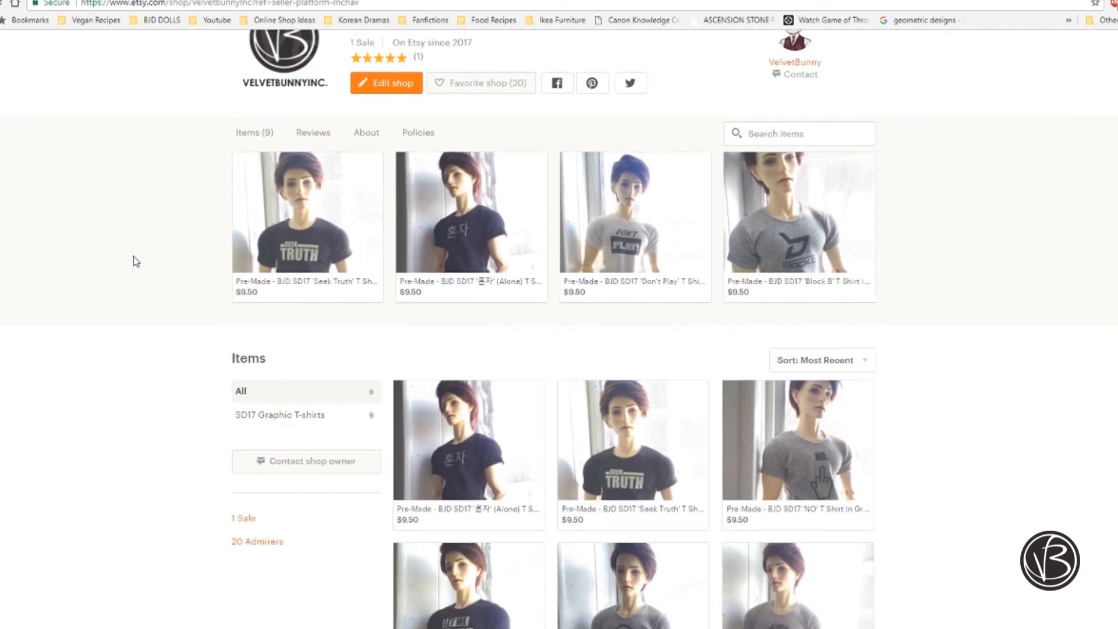
{"action": "scroll", "coordinate": [134, 261], "scroll_direction": "down", "scroll_amount": 4}
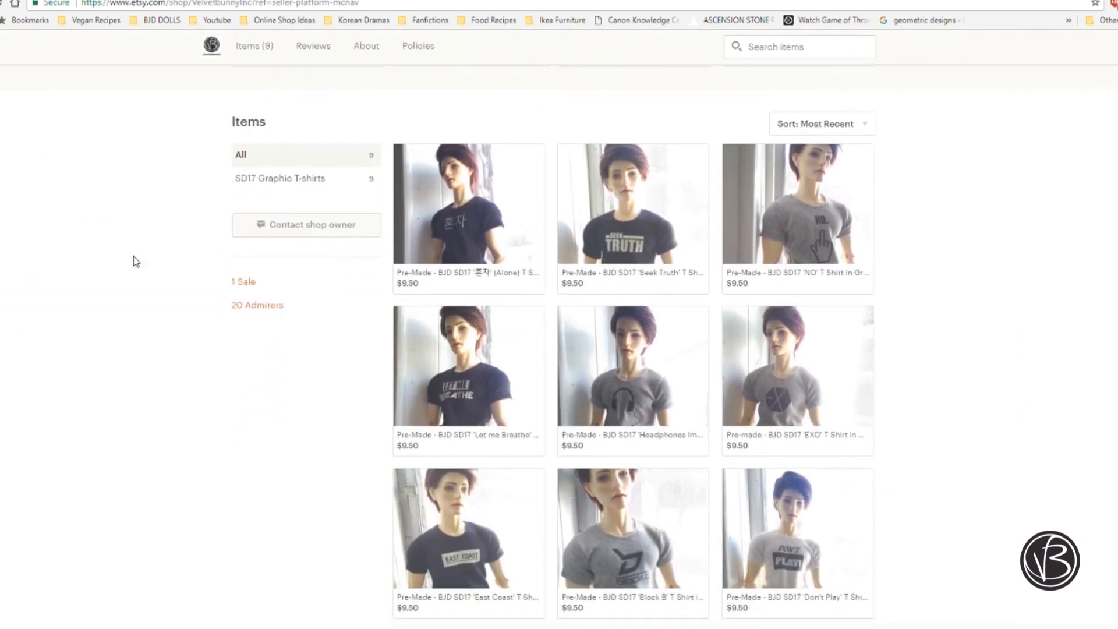
{"action": "scroll", "coordinate": [134, 259], "scroll_direction": "down", "scroll_amount": 2}
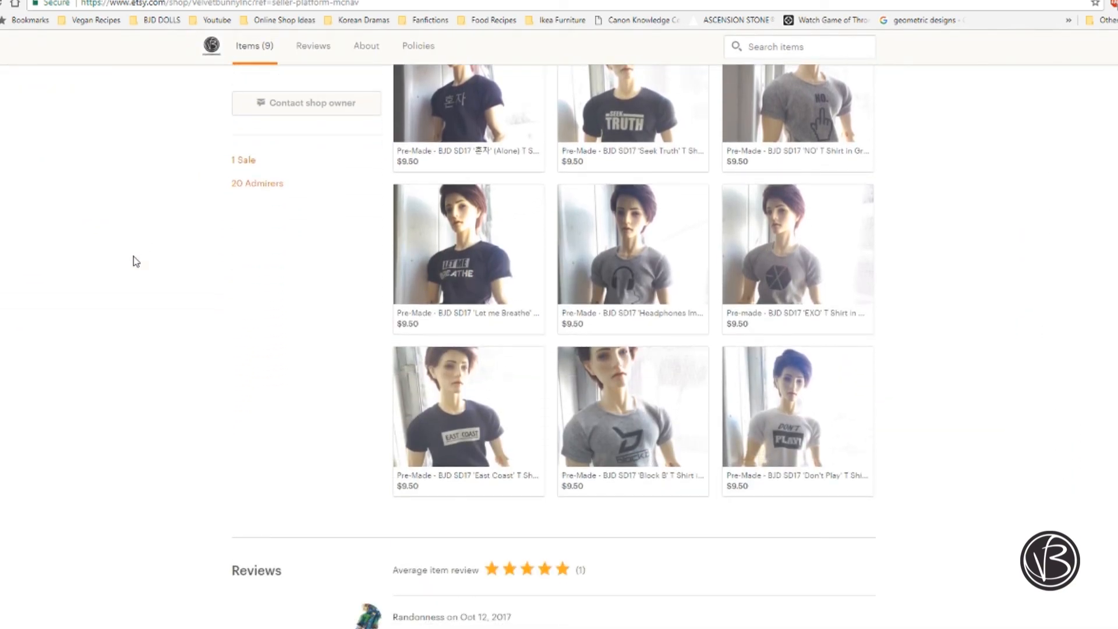
{"action": "scroll", "coordinate": [134, 261], "scroll_direction": "up", "scroll_amount": 1}
{"action": "scroll", "coordinate": [134, 260], "scroll_direction": "up", "scroll_amount": 1}
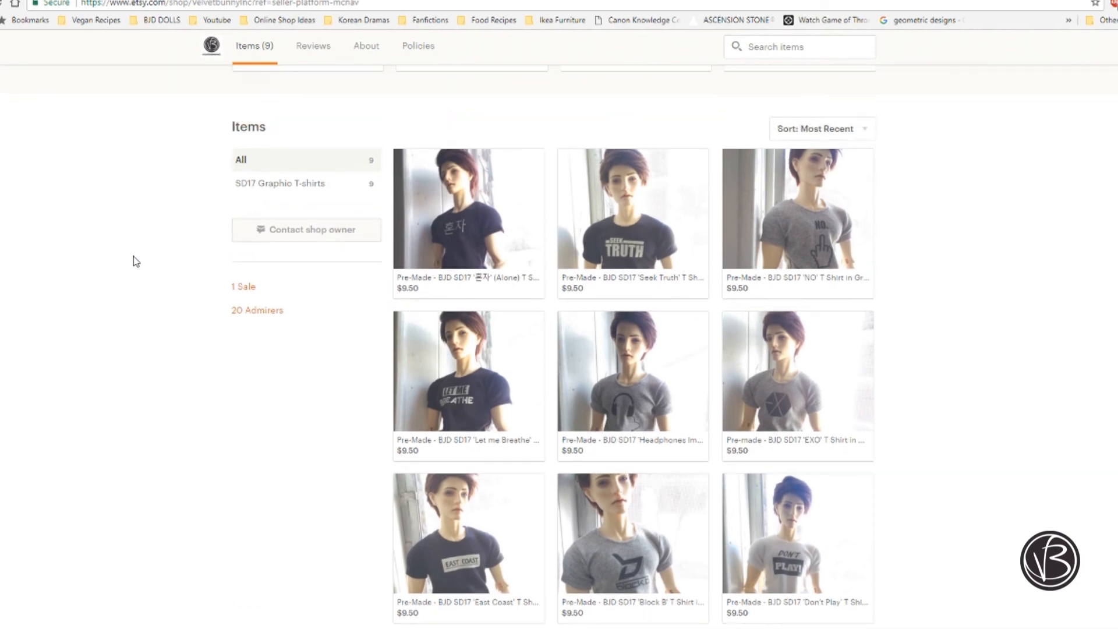
{"action": "scroll", "coordinate": [134, 261], "scroll_direction": "up", "scroll_amount": 1}
{"action": "scroll", "coordinate": [135, 261], "scroll_direction": "up", "scroll_amount": 2}
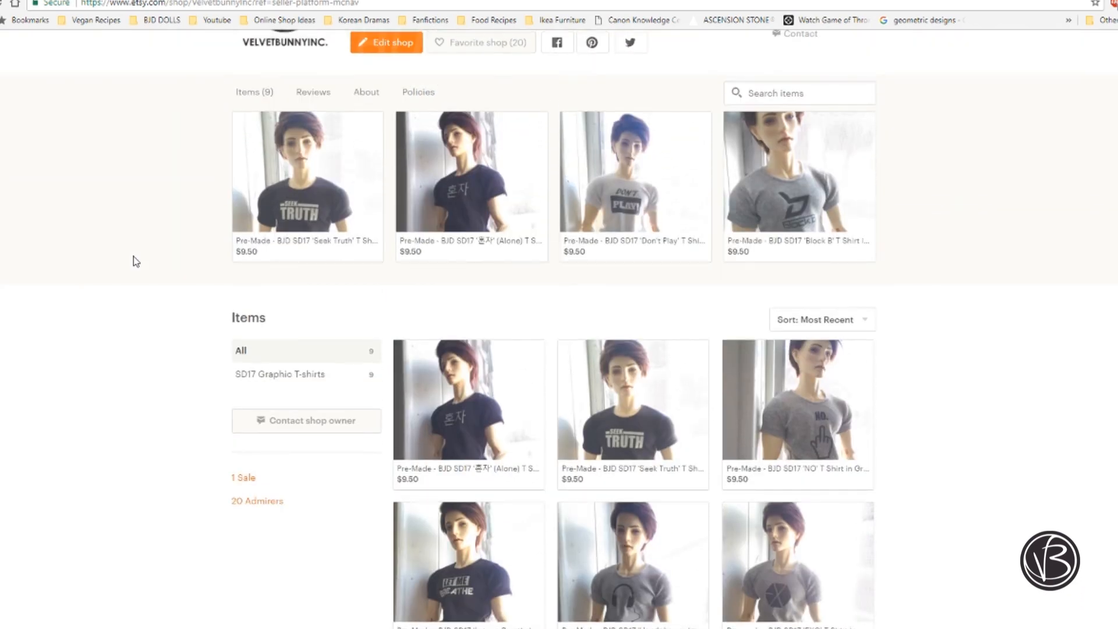
{"action": "scroll", "coordinate": [135, 261], "scroll_direction": "up", "scroll_amount": 1}
{"action": "scroll", "coordinate": [135, 260], "scroll_direction": "up", "scroll_amount": 3}
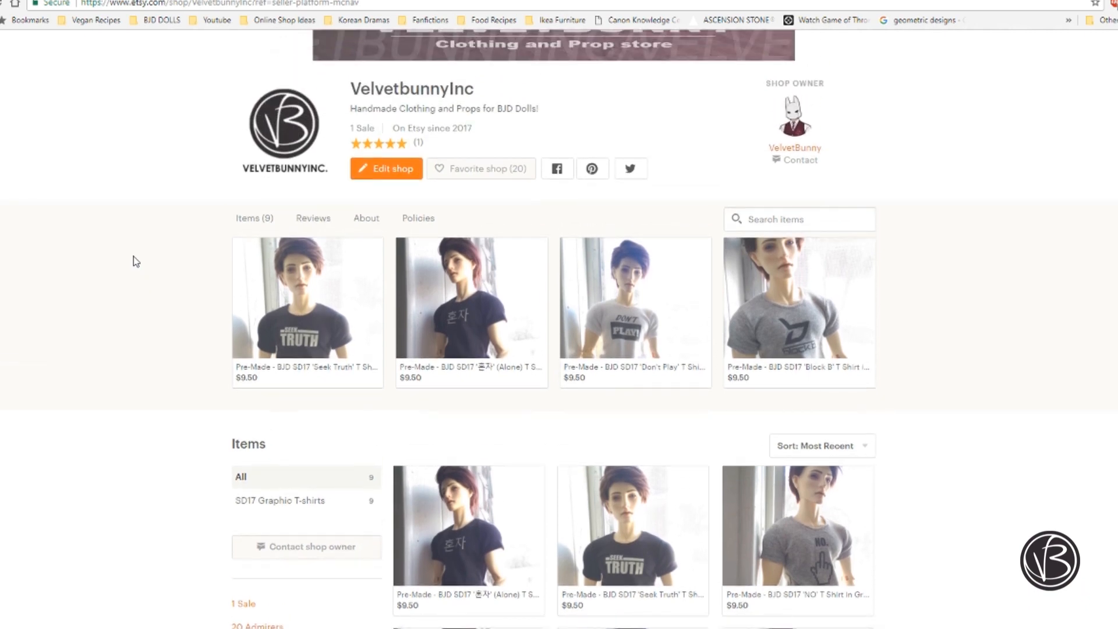